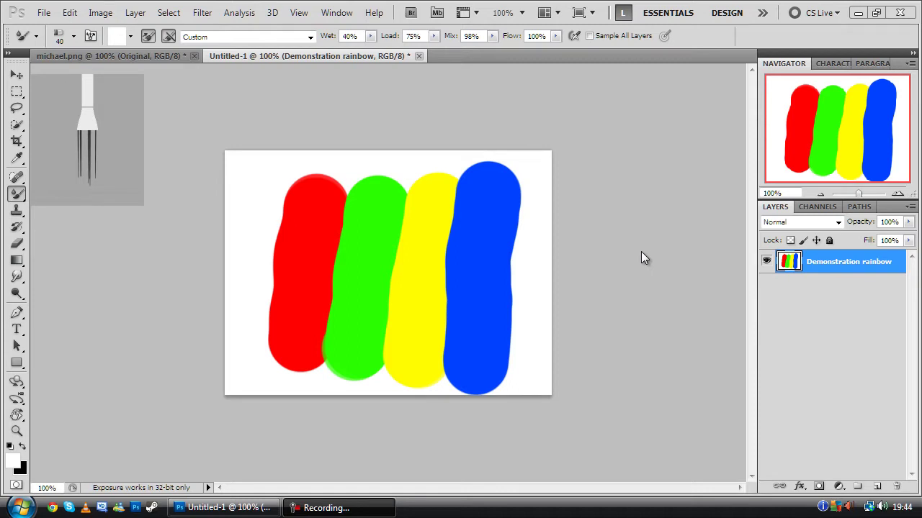
Dismiss the notification about the Windows Vista Basic color scheme
{"action": "left_click", "coordinate": [641, 252]}
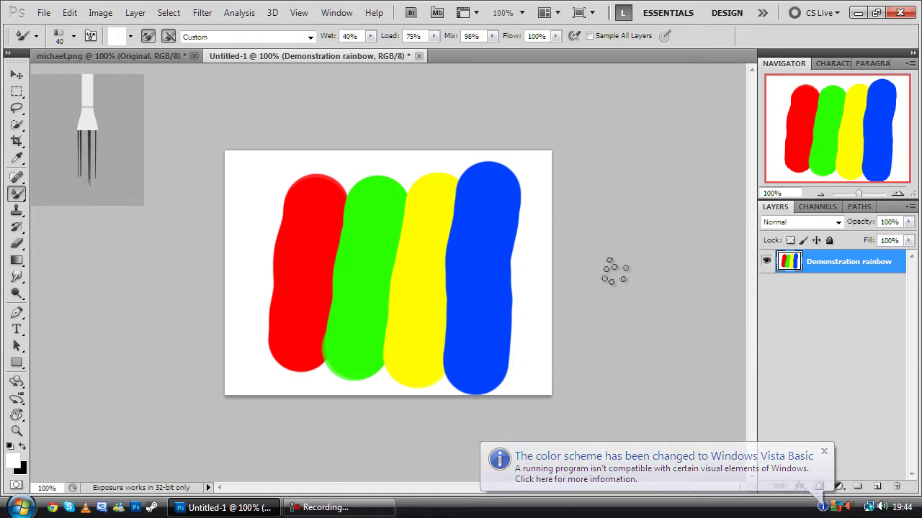
{"action": "left_click", "coordinate": [826, 453]}
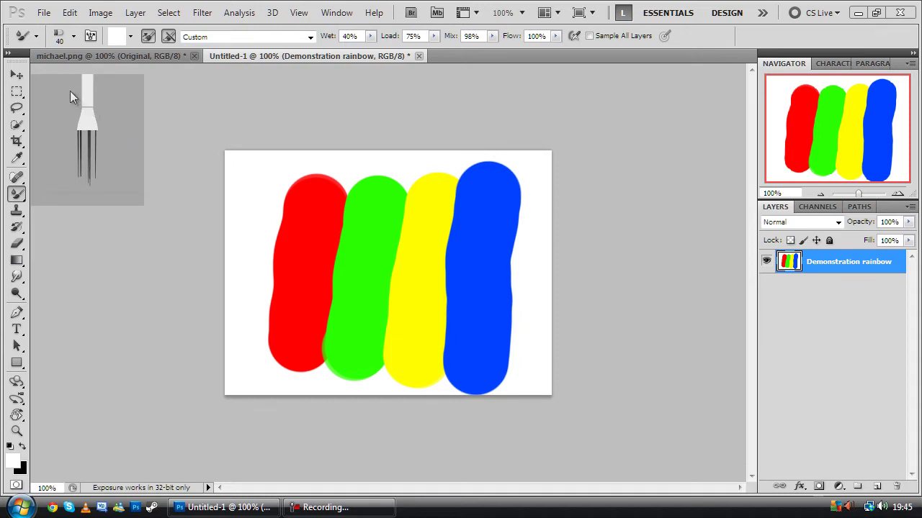
Locate the Brush Preview option among the view extras that control the floating bristle preview
{"action": "mouse_move", "coordinate": [45, 66]}
{"action": "left_mouse_down"}
{"action": "mouse_move", "coordinate": [70, 82]}
{"action": "mouse_move", "coordinate": [59, 106]}
{"action": "mouse_move", "coordinate": [68, 70]}
{"action": "mouse_move", "coordinate": [44, 68]}
{"action": "left_mouse_up"}
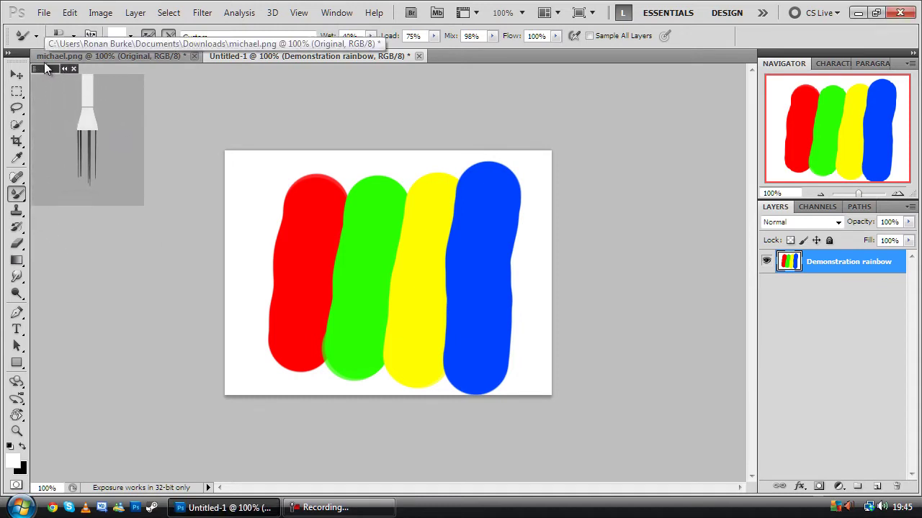
{"action": "left_click", "coordinate": [299, 13]}
{"action": "mouse_move", "coordinate": [366, 226]}
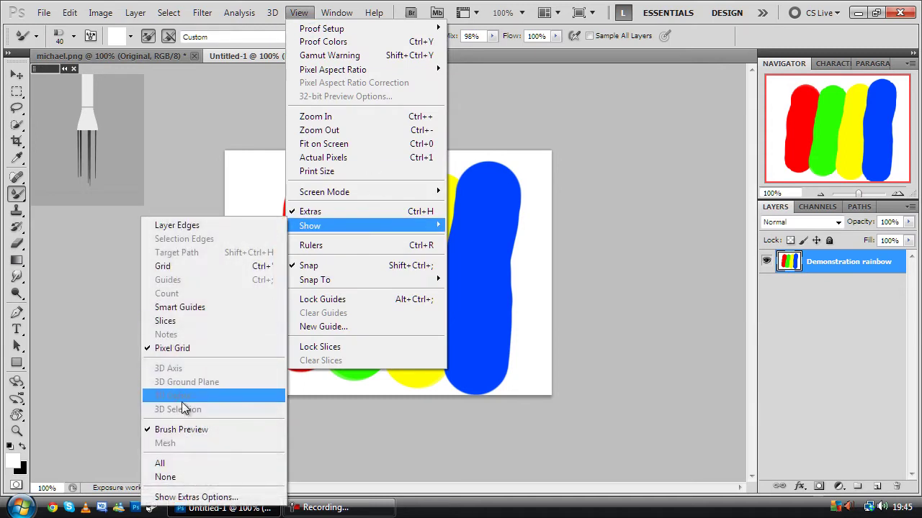
{"action": "left_click", "coordinate": [189, 430]}
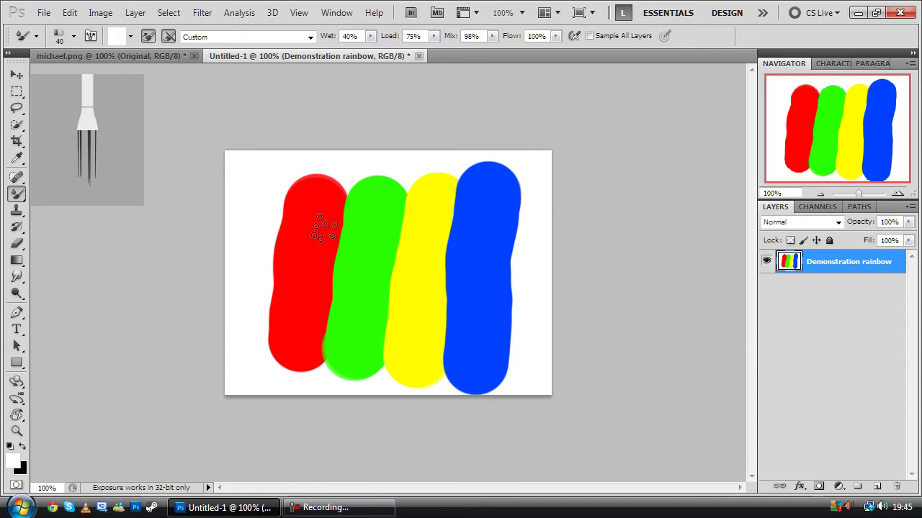
Try blending the four colored stripes with zigzag and scribbled Mixer Brush strokes, and undo each attempt
{"action": "mouse_move", "coordinate": [319, 227]}
{"action": "left_mouse_down"}
{"action": "mouse_move", "coordinate": [479, 226]}
{"action": "mouse_move", "coordinate": [474, 255]}
{"action": "mouse_move", "coordinate": [437, 273]}
{"action": "mouse_move", "coordinate": [360, 279]}
{"action": "mouse_move", "coordinate": [320, 303]}
{"action": "mouse_move", "coordinate": [477, 306]}
{"action": "left_mouse_up"}
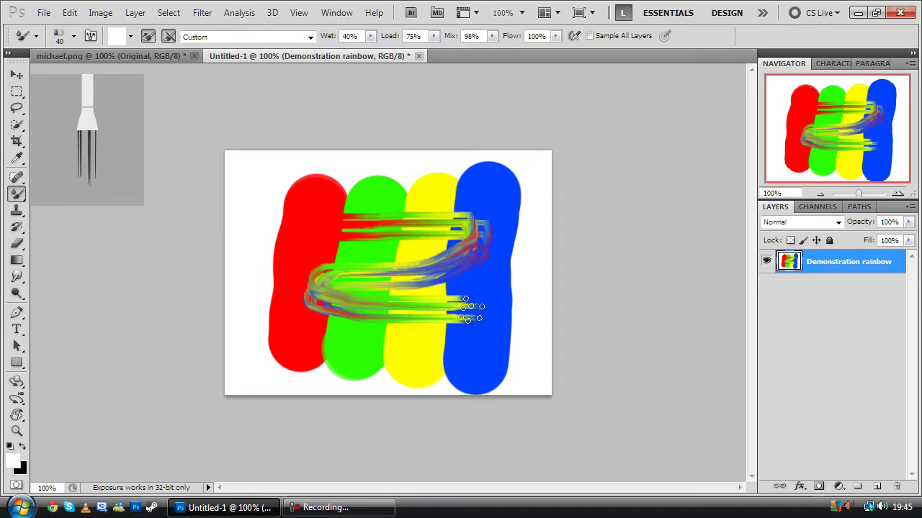
{"action": "left_click", "coordinate": [60, 38]}
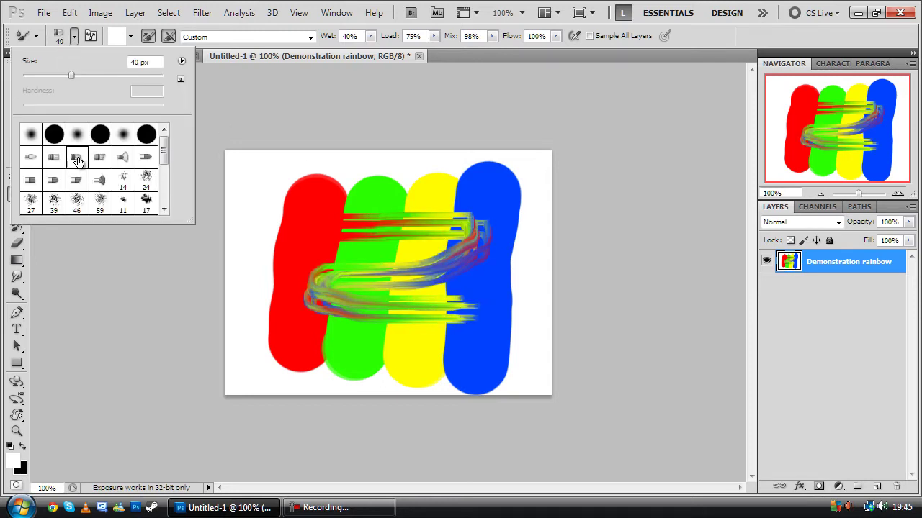
{"action": "left_click", "coordinate": [212, 5]}
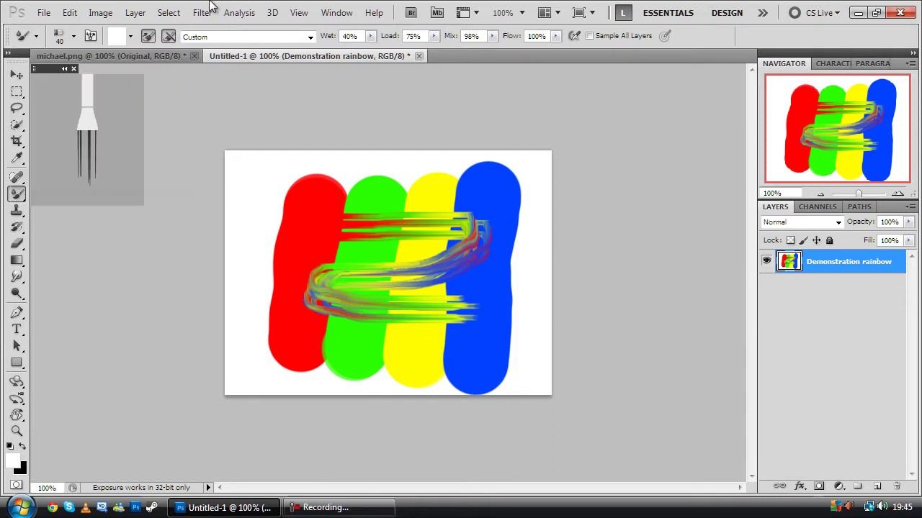
{"action": "key", "text": "ctrl+z"}
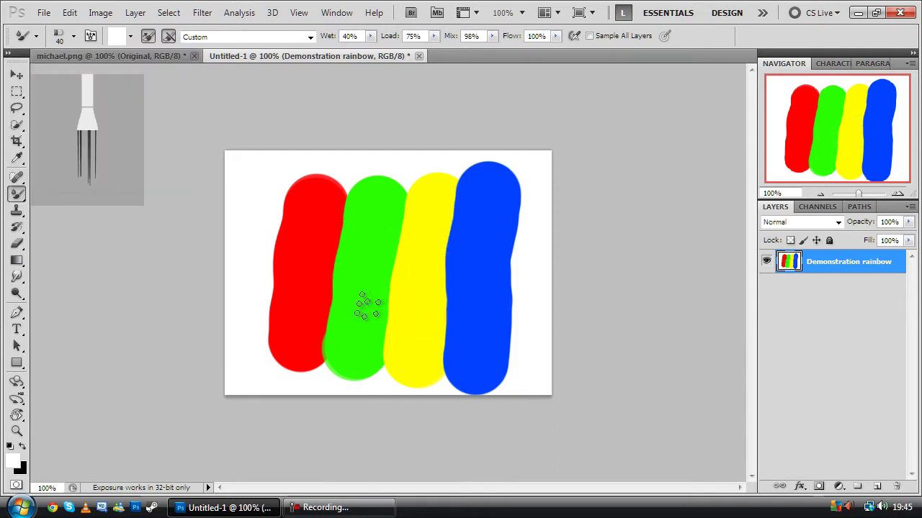
{"action": "mouse_move", "coordinate": [317, 225]}
{"action": "left_mouse_down"}
{"action": "mouse_move", "coordinate": [424, 207]}
{"action": "mouse_move", "coordinate": [447, 227]}
{"action": "mouse_move", "coordinate": [414, 279]}
{"action": "mouse_move", "coordinate": [355, 290]}
{"action": "mouse_move", "coordinate": [321, 279]}
{"action": "mouse_move", "coordinate": [291, 249]}
{"action": "mouse_move", "coordinate": [374, 288]}
{"action": "mouse_move", "coordinate": [306, 231]}
{"action": "mouse_move", "coordinate": [367, 250]}
{"action": "mouse_move", "coordinate": [407, 230]}
{"action": "mouse_move", "coordinate": [460, 303]}
{"action": "mouse_move", "coordinate": [366, 317]}
{"action": "mouse_move", "coordinate": [302, 288]}
{"action": "mouse_move", "coordinate": [403, 245]}
{"action": "mouse_move", "coordinate": [453, 274]}
{"action": "mouse_move", "coordinate": [443, 238]}
{"action": "left_mouse_up"}
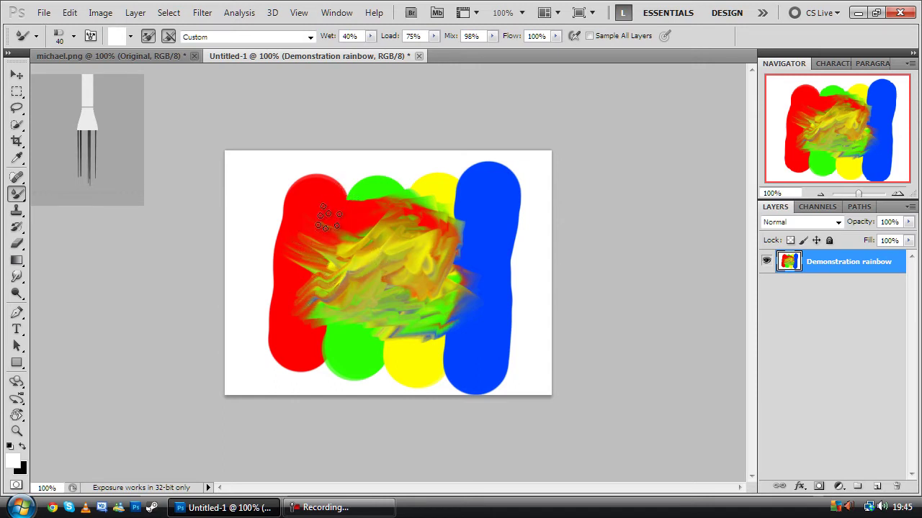
{"action": "key", "text": "ctrl+z"}
Try the Smudge tool at 70% strength across the borders between the stripes, and undo it
{"action": "left_click", "coordinate": [16, 293]}
{"action": "left_click", "coordinate": [17, 275]}
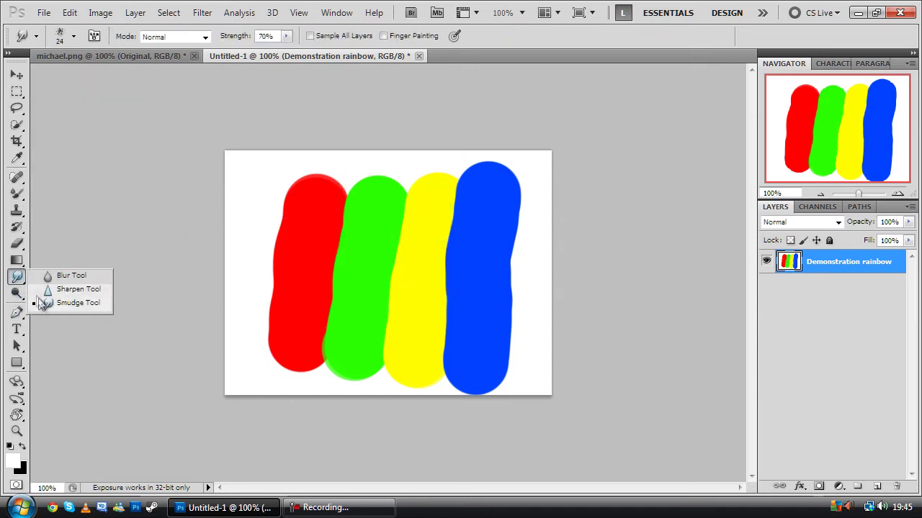
{"action": "left_click", "coordinate": [41, 304]}
{"action": "mouse_move", "coordinate": [344, 216]}
{"action": "left_mouse_down"}
{"action": "mouse_move", "coordinate": [438, 213]}
{"action": "mouse_move", "coordinate": [467, 236]}
{"action": "mouse_move", "coordinate": [401, 269]}
{"action": "mouse_move", "coordinate": [446, 304]}
{"action": "left_mouse_up"}
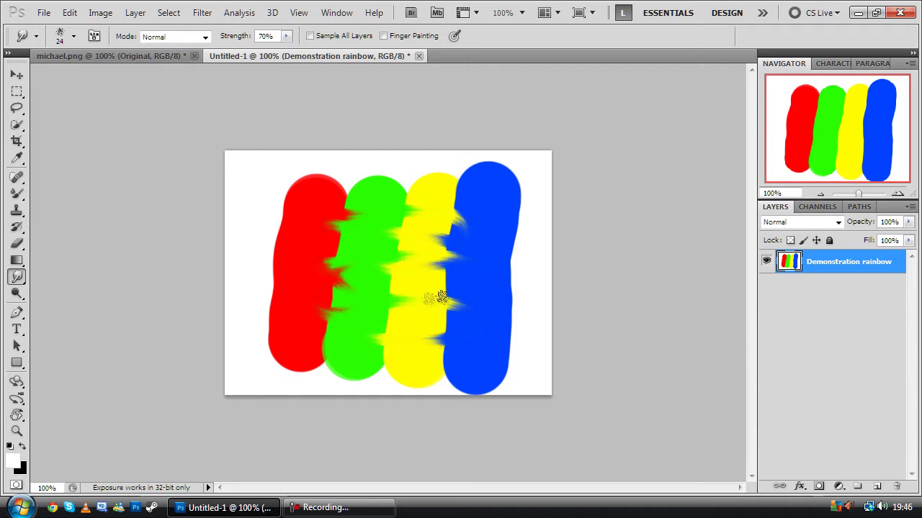
{"action": "key", "text": "ctrl+z"}
Try a Mixer Brush stroke over the stripes with a bright green paint load and Mix at 52%, and undo it
{"action": "left_click", "coordinate": [18, 193]}
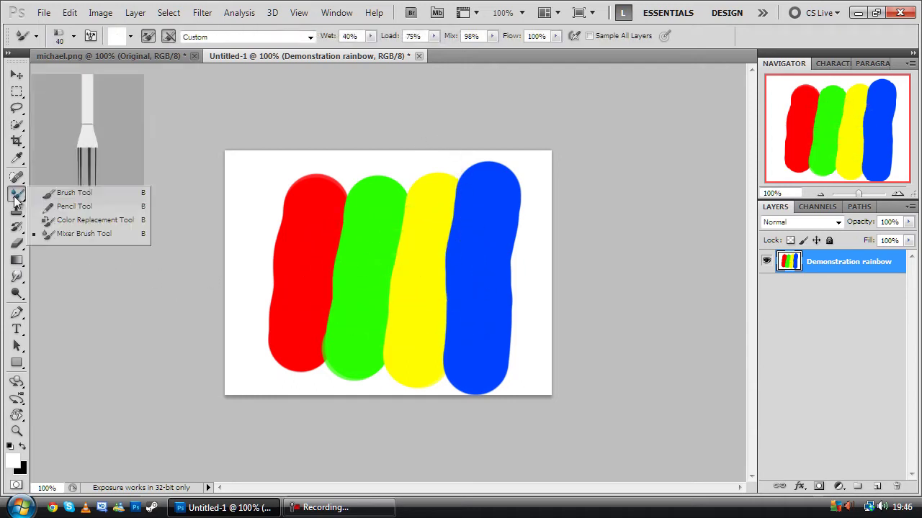
{"action": "left_click", "coordinate": [63, 234]}
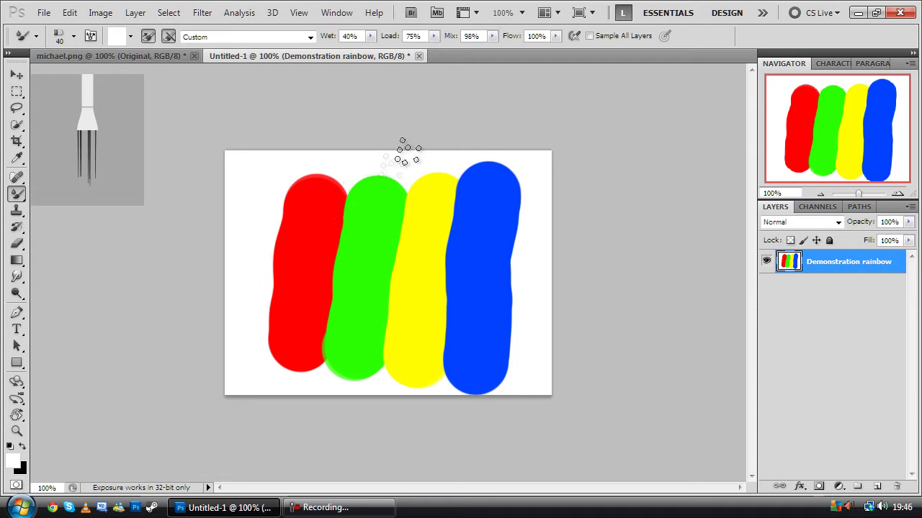
{"action": "left_click", "coordinate": [119, 39]}
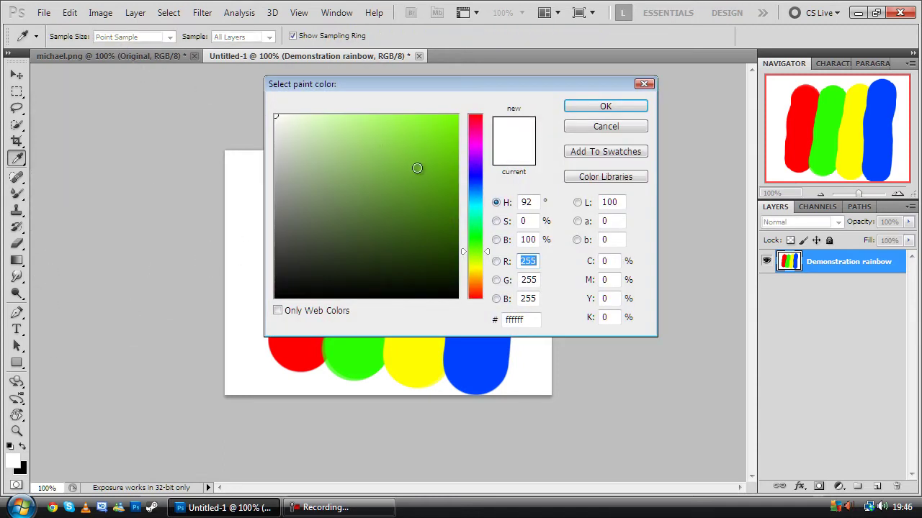
{"action": "left_click_drag", "start_coordinate": [383, 164], "coordinate": [481, 92]}
{"action": "left_click", "coordinate": [603, 107]}
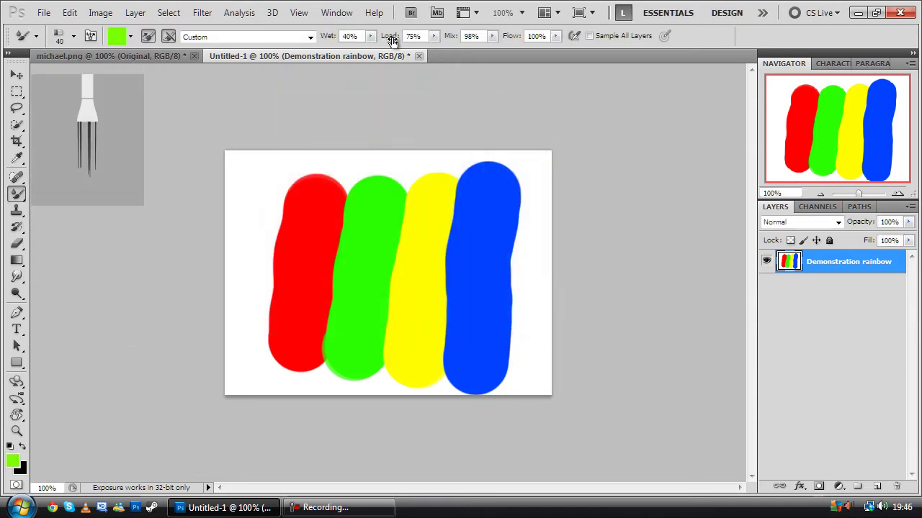
{"action": "left_click_drag", "start_coordinate": [455, 39], "coordinate": [443, 38]}
{"action": "mouse_move", "coordinate": [387, 264]}
{"action": "left_mouse_down"}
{"action": "mouse_move", "coordinate": [370, 257]}
{"action": "mouse_move", "coordinate": [365, 295]}
{"action": "mouse_move", "coordinate": [405, 288]}
{"action": "mouse_move", "coordinate": [401, 264]}
{"action": "left_mouse_up"}
{"action": "key", "text": "ctrl+z"}
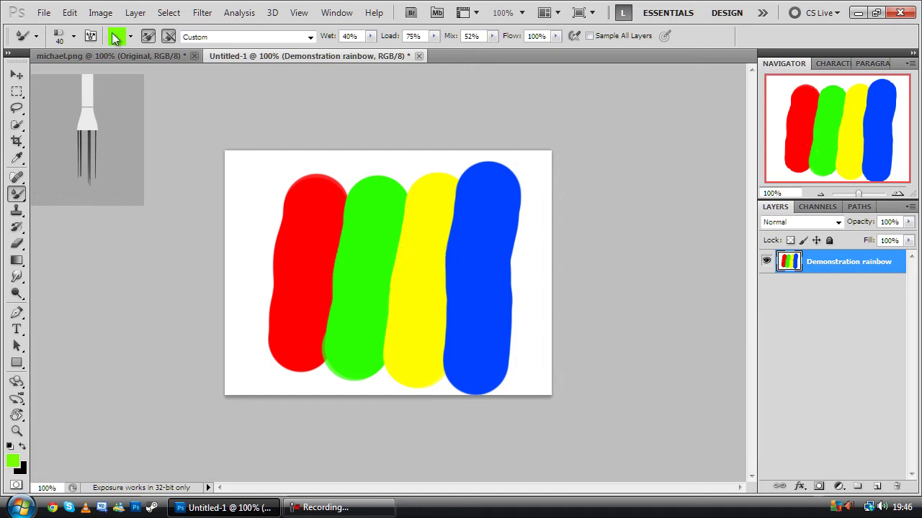
Load the Mixer Brush with yellow #ffe400, try a stroke over the stripes, and undo it
{"action": "left_click", "coordinate": [116, 37]}
{"action": "left_click_drag", "start_coordinate": [473, 251], "coordinate": [475, 271]}
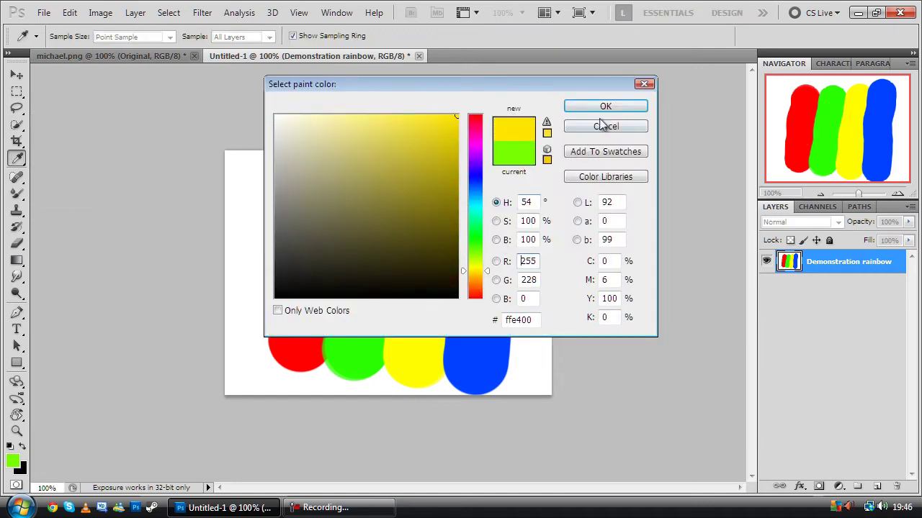
{"action": "left_click", "coordinate": [606, 106]}
{"action": "mouse_move", "coordinate": [393, 258]}
{"action": "left_mouse_down"}
{"action": "mouse_move", "coordinate": [386, 238]}
{"action": "mouse_move", "coordinate": [354, 257]}
{"action": "mouse_move", "coordinate": [339, 288]}
{"action": "mouse_move", "coordinate": [403, 252]}
{"action": "mouse_move", "coordinate": [385, 194]}
{"action": "left_mouse_up"}
{"action": "key", "text": "ctrl+z"}
Load the Mixer Brush with blue #1200ff, try scribbling over the stripes, and undo it
{"action": "left_click", "coordinate": [116, 36]}
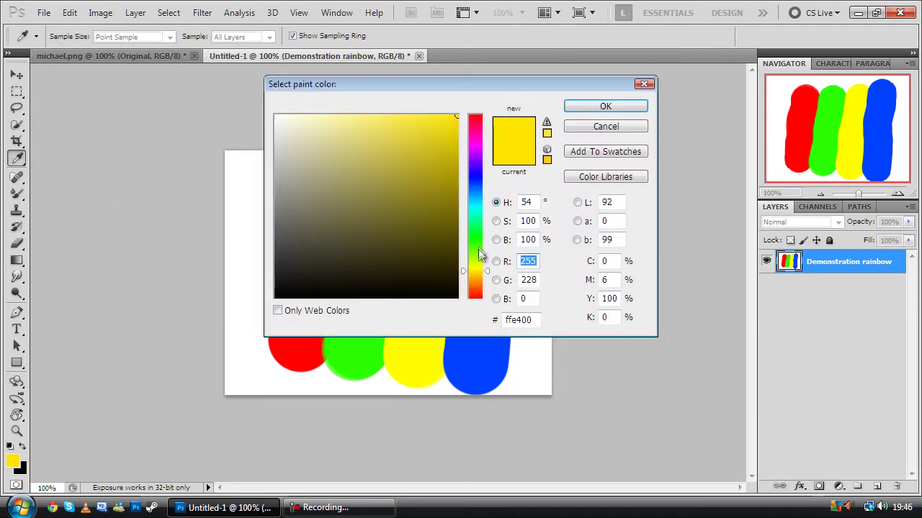
{"action": "left_click_drag", "start_coordinate": [480, 253], "coordinate": [483, 175]}
{"action": "left_click", "coordinate": [604, 107]}
{"action": "mouse_move", "coordinate": [430, 252]}
{"action": "left_mouse_down"}
{"action": "mouse_move", "coordinate": [400, 248]}
{"action": "mouse_move", "coordinate": [408, 288]}
{"action": "mouse_move", "coordinate": [366, 293]}
{"action": "mouse_move", "coordinate": [346, 274]}
{"action": "mouse_move", "coordinate": [347, 297]}
{"action": "mouse_move", "coordinate": [390, 245]}
{"action": "mouse_move", "coordinate": [375, 229]}
{"action": "left_mouse_up"}
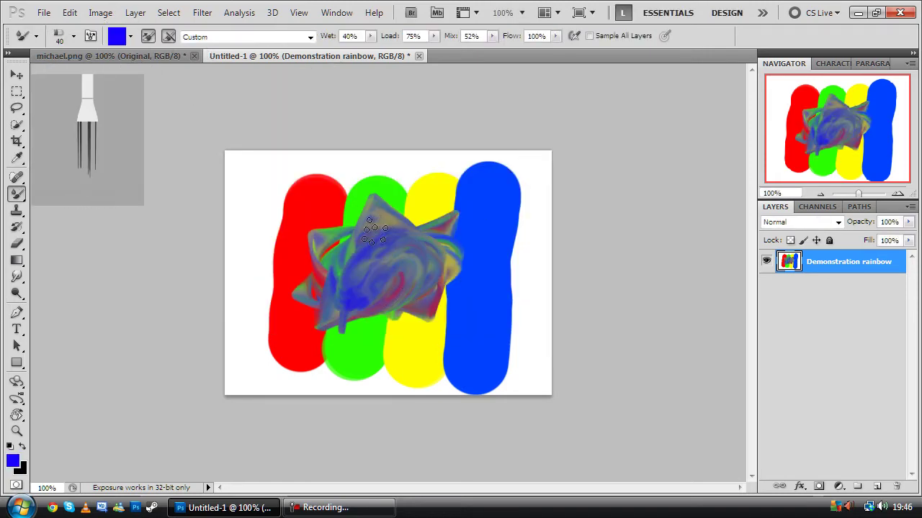
{"action": "key", "text": "ctrl+z"}
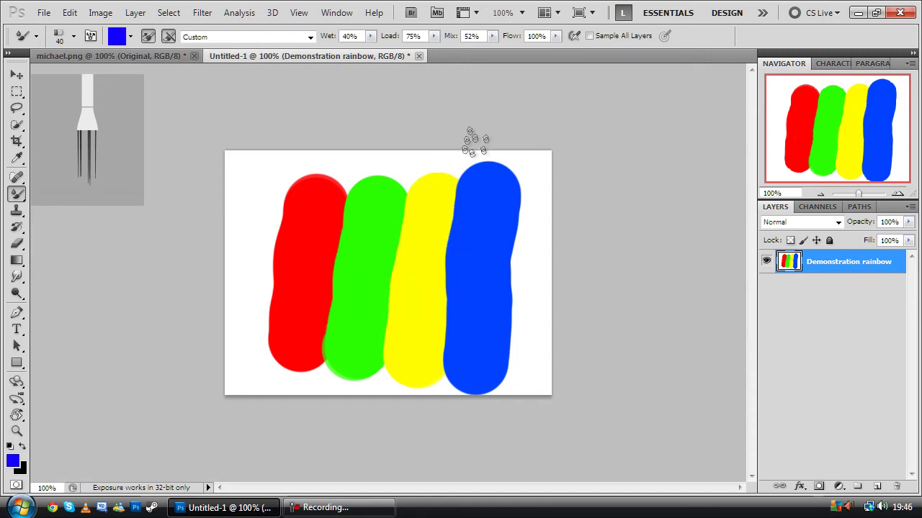
Switch to the portrait photo document and load the Mixer Brush with bright green #18ff00
{"action": "left_click", "coordinate": [126, 56]}
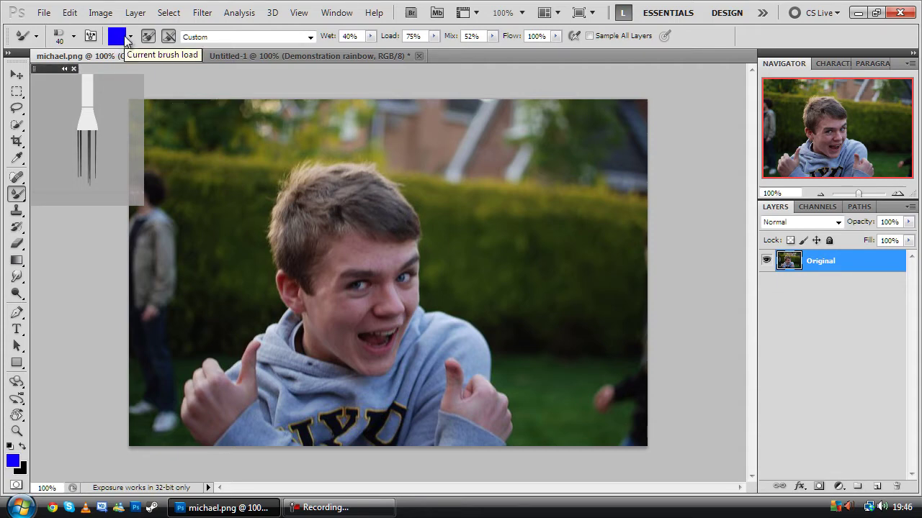
{"action": "left_click", "coordinate": [117, 36]}
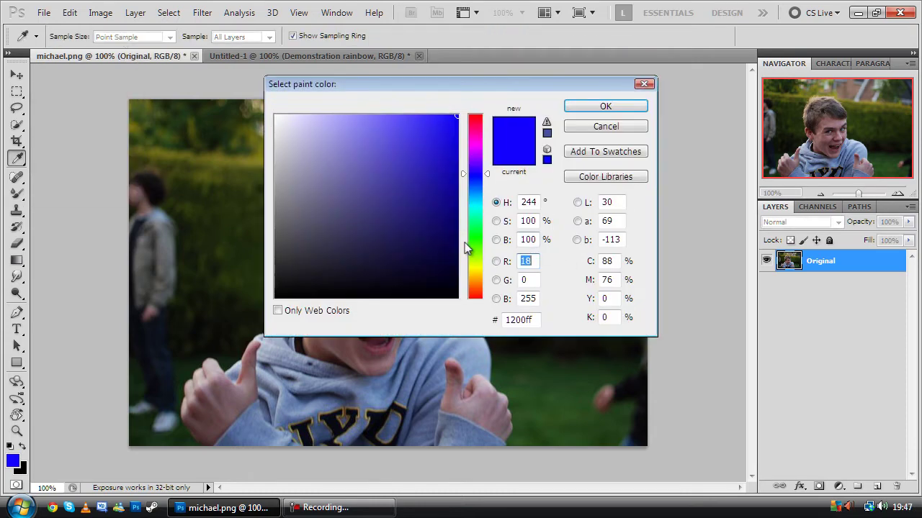
{"action": "left_click_drag", "start_coordinate": [465, 243], "coordinate": [473, 240]}
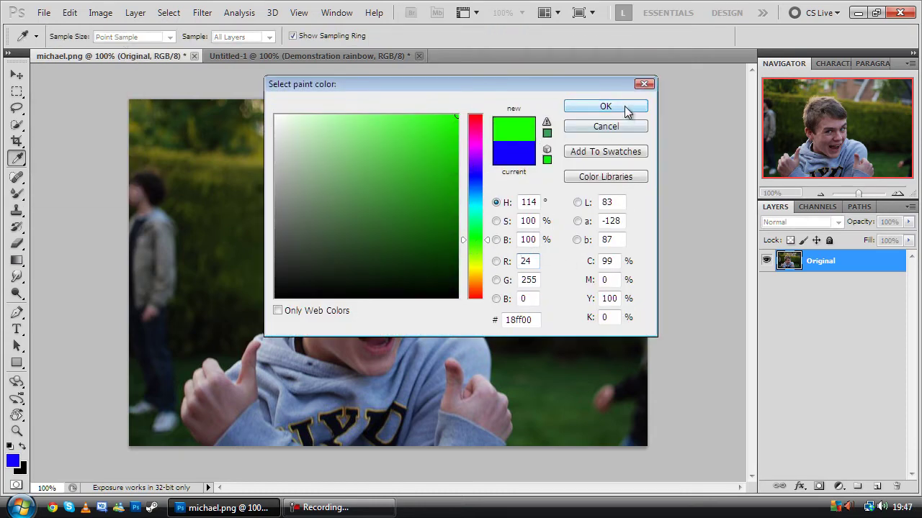
{"action": "left_click", "coordinate": [606, 106]}
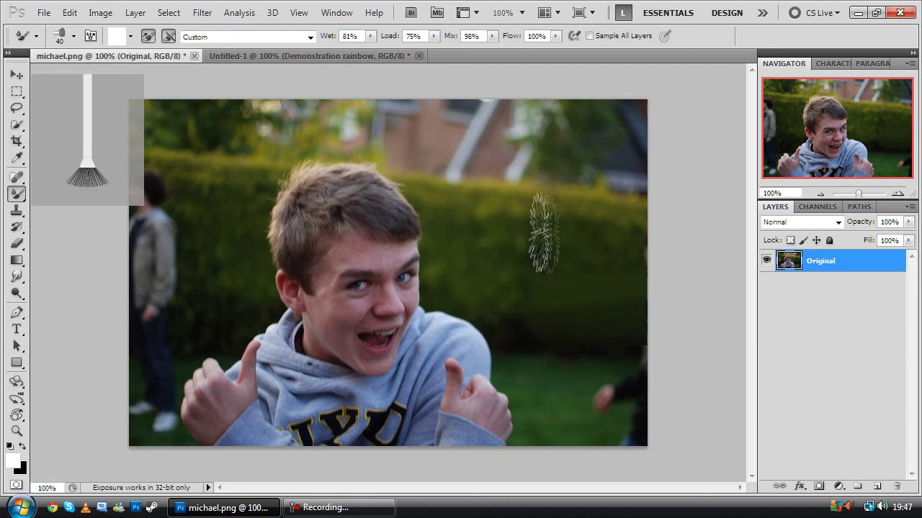
Smear the hedge and lawn beside the boy with broad 40 px Mixer Brush strokes, painting out the hand at the edge
{"action": "left_click_drag", "start_coordinate": [543, 233], "coordinate": [677, 245]}
{"action": "left_click_drag", "start_coordinate": [571, 392], "coordinate": [637, 417]}
{"action": "left_click_drag", "start_coordinate": [525, 407], "coordinate": [619, 389]}
{"action": "mouse_move", "coordinate": [502, 315]}
{"action": "left_mouse_down"}
{"action": "mouse_move", "coordinate": [669, 300]}
{"action": "mouse_move", "coordinate": [576, 238]}
{"action": "mouse_move", "coordinate": [671, 238]}
{"action": "mouse_move", "coordinate": [429, 221]}
{"action": "mouse_move", "coordinate": [448, 271]}
{"action": "mouse_move", "coordinate": [677, 221]}
{"action": "mouse_move", "coordinate": [813, 230]}
{"action": "left_mouse_up"}
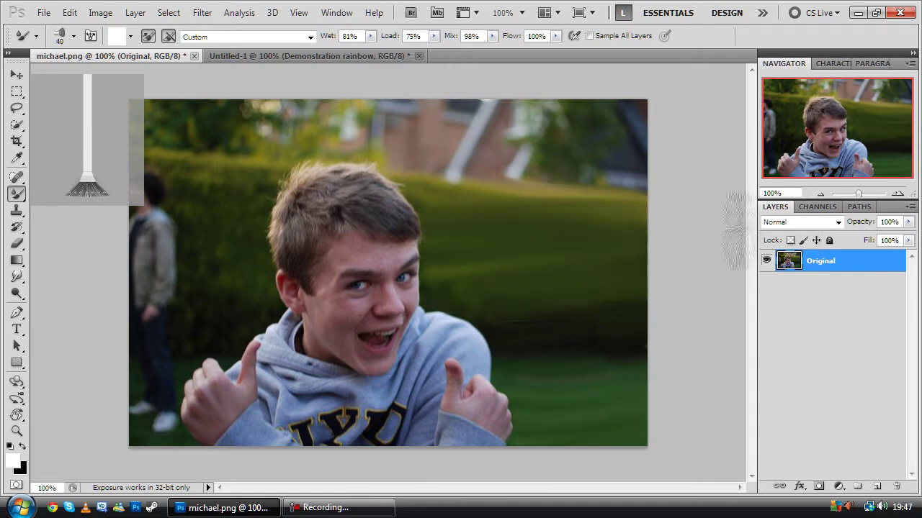
Smear the building and trees above the boy and paint out the bystander behind him
{"action": "mouse_move", "coordinate": [471, 135]}
{"action": "left_mouse_down"}
{"action": "mouse_move", "coordinate": [639, 137]}
{"action": "mouse_move", "coordinate": [648, 147]}
{"action": "mouse_move", "coordinate": [544, 142]}
{"action": "mouse_move", "coordinate": [566, 133]}
{"action": "mouse_move", "coordinate": [461, 133]}
{"action": "mouse_move", "coordinate": [476, 144]}
{"action": "mouse_move", "coordinate": [535, 144]}
{"action": "mouse_move", "coordinate": [492, 137]}
{"action": "mouse_move", "coordinate": [599, 152]}
{"action": "mouse_move", "coordinate": [349, 117]}
{"action": "mouse_move", "coordinate": [297, 120]}
{"action": "left_mouse_up"}
{"action": "mouse_move", "coordinate": [141, 101]}
{"action": "left_mouse_down"}
{"action": "mouse_move", "coordinate": [268, 119]}
{"action": "mouse_move", "coordinate": [225, 203]}
{"action": "mouse_move", "coordinate": [178, 198]}
{"action": "mouse_move", "coordinate": [260, 202]}
{"action": "mouse_move", "coordinate": [172, 198]}
{"action": "mouse_move", "coordinate": [236, 198]}
{"action": "mouse_move", "coordinate": [225, 219]}
{"action": "mouse_move", "coordinate": [242, 273]}
{"action": "mouse_move", "coordinate": [155, 317]}
{"action": "mouse_move", "coordinate": [162, 461]}
{"action": "mouse_move", "coordinate": [167, 371]}
{"action": "mouse_move", "coordinate": [184, 352]}
{"action": "mouse_move", "coordinate": [147, 346]}
{"action": "left_mouse_up"}
Reduce the Mixer Brush size to 6 px
{"action": "key", "text": "bracketleft"}
{"action": "key", "text": "bracketleft"}
{"action": "key", "text": "bracketleft"}
{"action": "key", "text": "bracketleft"}
{"action": "key", "text": "bracketleft"}
{"action": "key", "text": "bracketleft"}
{"action": "key", "text": "bracketleft"}
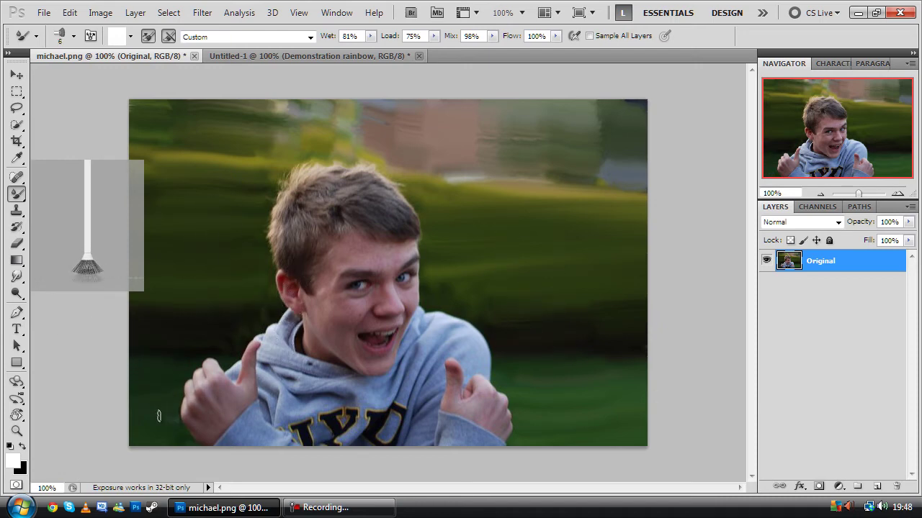
Enlarge the Mixer Brush size to 30 px
{"action": "key", "text": "bracketright"}
{"action": "key", "text": "bracketright"}
{"action": "key", "text": "bracketright"}
{"action": "key", "text": "bracketright"}
{"action": "key", "text": "bracketright"}
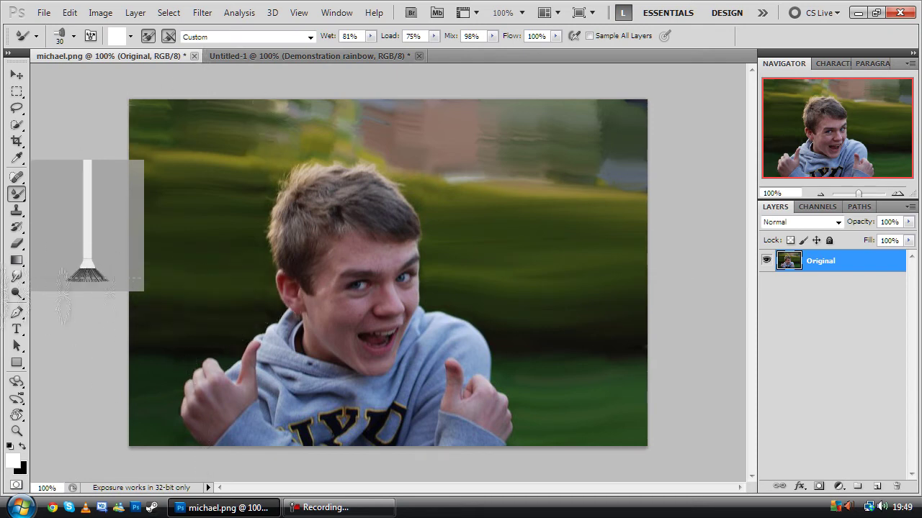
Choose the round fan bristle tip and blend the boy's hair with strokes following its direction
{"action": "left_click", "coordinate": [74, 36]}
{"action": "left_click", "coordinate": [124, 157]}
{"action": "left_click", "coordinate": [287, 241]}
{"action": "mouse_move", "coordinate": [292, 238]}
{"action": "left_mouse_down"}
{"action": "mouse_move", "coordinate": [312, 211]}
{"action": "mouse_move", "coordinate": [369, 216]}
{"action": "mouse_move", "coordinate": [360, 190]}
{"action": "mouse_move", "coordinate": [300, 209]}
{"action": "mouse_move", "coordinate": [285, 254]}
{"action": "left_mouse_up"}
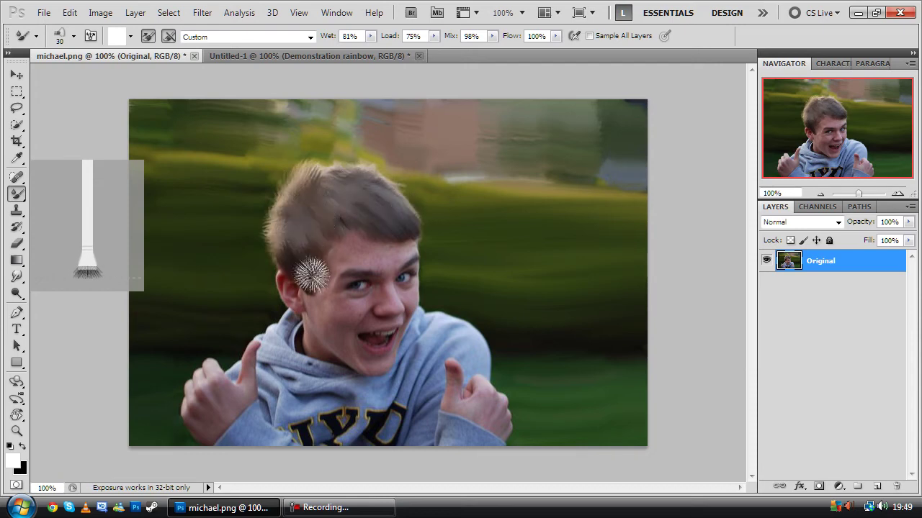
Choose the flat pointed bristle tip and blend the skin of the face, the mouth area and the neck
{"action": "left_click", "coordinate": [73, 36]}
{"action": "left_click", "coordinate": [147, 157]}
{"action": "left_click_drag", "start_coordinate": [316, 311], "coordinate": [356, 354]}
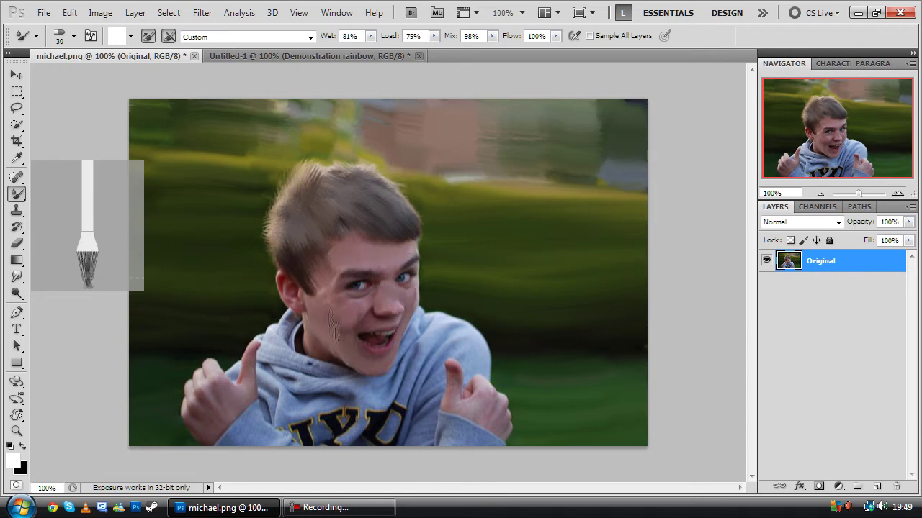
{"action": "mouse_move", "coordinate": [323, 302]}
{"action": "left_mouse_down"}
{"action": "mouse_move", "coordinate": [348, 261]}
{"action": "mouse_move", "coordinate": [364, 298]}
{"action": "mouse_move", "coordinate": [384, 283]}
{"action": "left_mouse_up"}
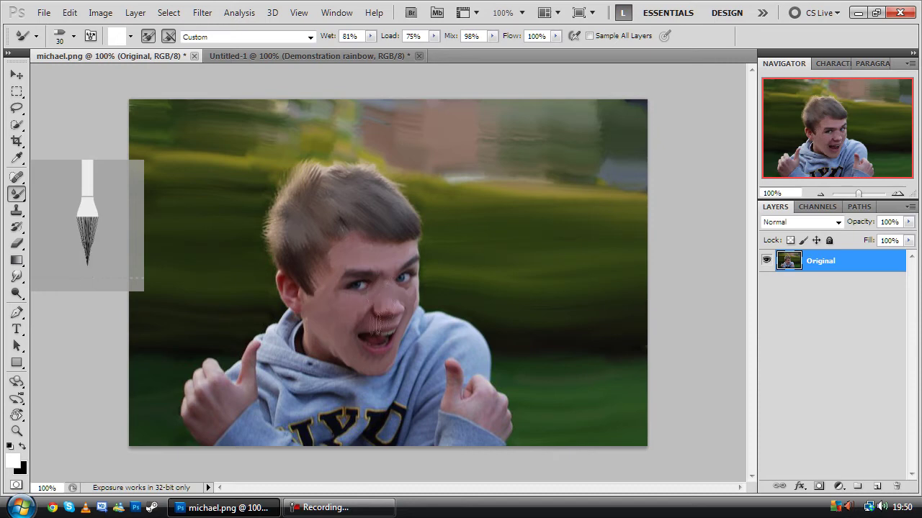
{"action": "mouse_move", "coordinate": [376, 324]}
{"action": "left_mouse_down"}
{"action": "mouse_move", "coordinate": [403, 321]}
{"action": "mouse_move", "coordinate": [374, 351]}
{"action": "left_mouse_up"}
{"action": "left_click_drag", "start_coordinate": [306, 335], "coordinate": [326, 354]}
Choose a wide flat bristle tip and blend the hand and sweatshirt, smearing away the hood details and lettering
{"action": "left_click", "coordinate": [74, 36]}
{"action": "left_click", "coordinate": [80, 181]}
{"action": "left_click", "coordinate": [218, 408]}
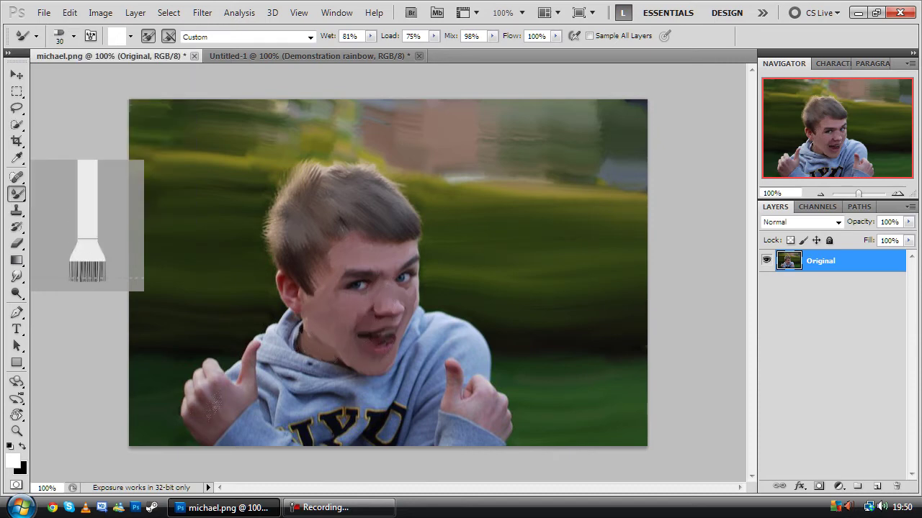
{"action": "mouse_move", "coordinate": [257, 446]}
{"action": "left_mouse_down"}
{"action": "mouse_move", "coordinate": [319, 417]}
{"action": "mouse_move", "coordinate": [280, 367]}
{"action": "mouse_move", "coordinate": [288, 331]}
{"action": "left_mouse_up"}
{"action": "mouse_move", "coordinate": [233, 373]}
{"action": "left_mouse_down"}
{"action": "mouse_move", "coordinate": [367, 418]}
{"action": "mouse_move", "coordinate": [308, 455]}
{"action": "left_mouse_up"}
{"action": "mouse_move", "coordinate": [431, 442]}
{"action": "left_mouse_down"}
{"action": "mouse_move", "coordinate": [421, 326]}
{"action": "mouse_move", "coordinate": [464, 335]}
{"action": "mouse_move", "coordinate": [425, 403]}
{"action": "mouse_move", "coordinate": [474, 355]}
{"action": "mouse_move", "coordinate": [483, 359]}
{"action": "mouse_move", "coordinate": [419, 342]}
{"action": "left_mouse_up"}
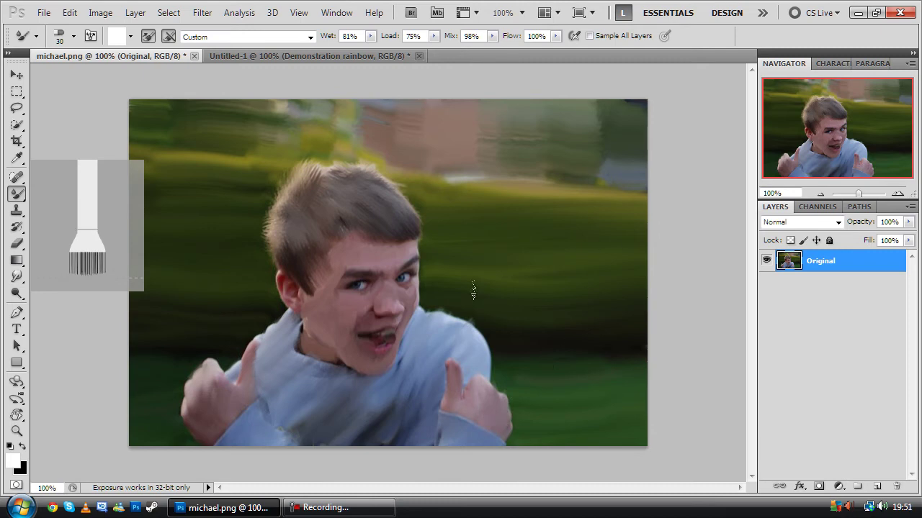
Move the floating bristle brush preview over the photo's lower-right corner
{"action": "mouse_move", "coordinate": [49, 155]}
{"action": "left_mouse_down"}
{"action": "mouse_move", "coordinate": [45, 106]}
{"action": "mouse_move", "coordinate": [65, 63]}
{"action": "mouse_move", "coordinate": [33, 65]}
{"action": "left_mouse_up"}
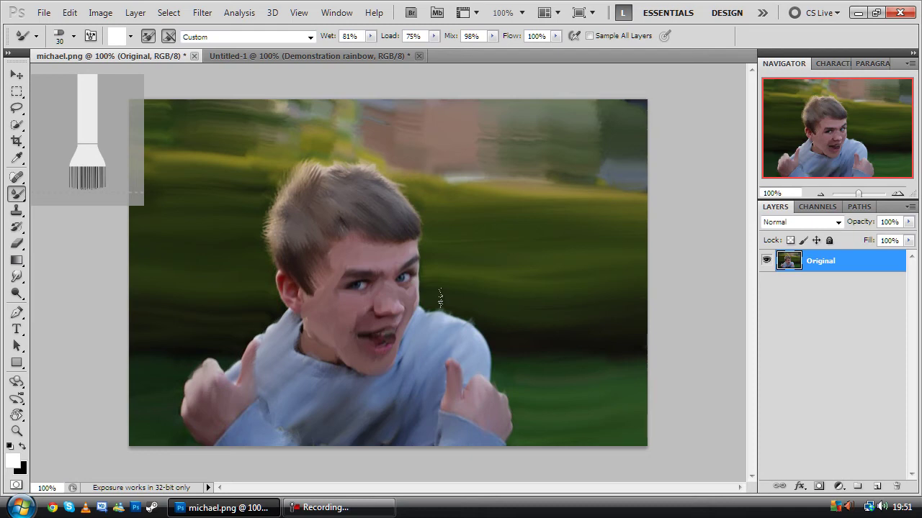
{"action": "mouse_move", "coordinate": [47, 70]}
{"action": "left_mouse_down"}
{"action": "mouse_move", "coordinate": [411, 187]}
{"action": "mouse_move", "coordinate": [649, 306]}
{"action": "mouse_move", "coordinate": [694, 364]}
{"action": "left_mouse_up"}
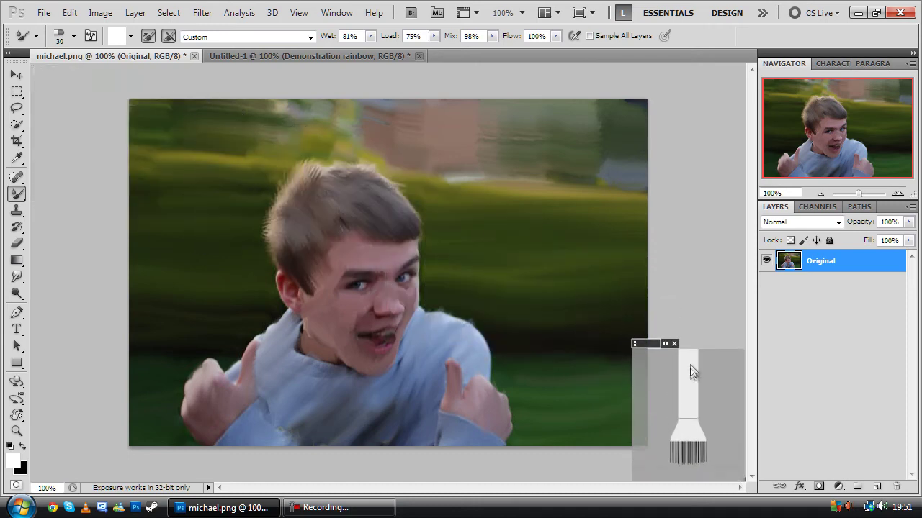
Paint over the whole picture with the 360 px History Brush to bring back the original photo
{"action": "left_click", "coordinate": [17, 195]}
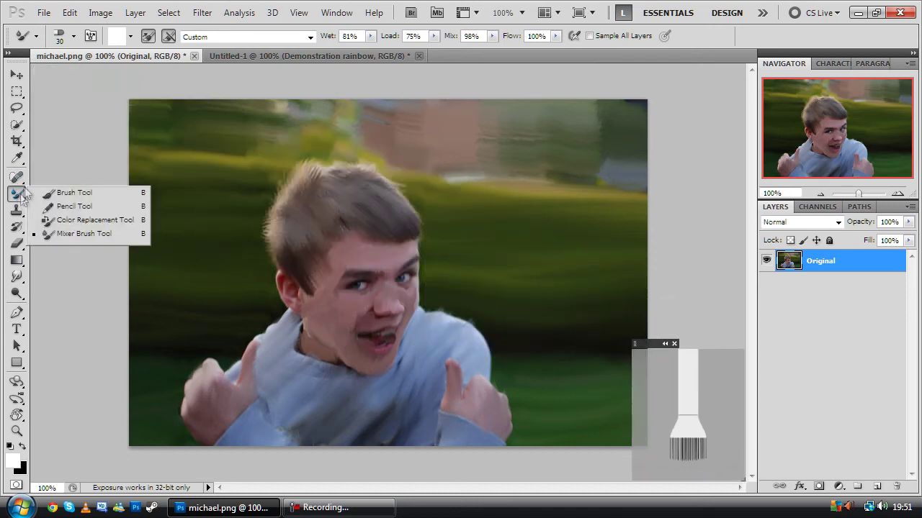
{"action": "right_click", "coordinate": [16, 210]}
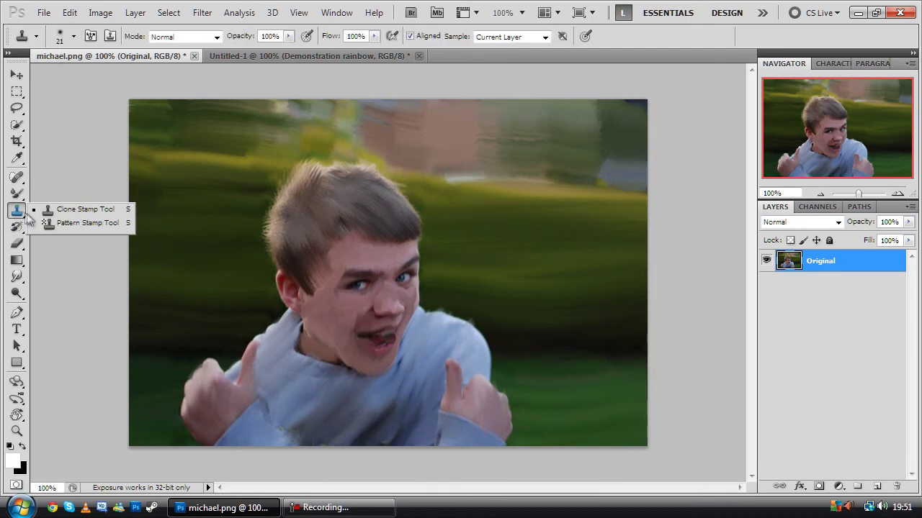
{"action": "right_click", "coordinate": [17, 226]}
{"action": "left_click", "coordinate": [18, 227]}
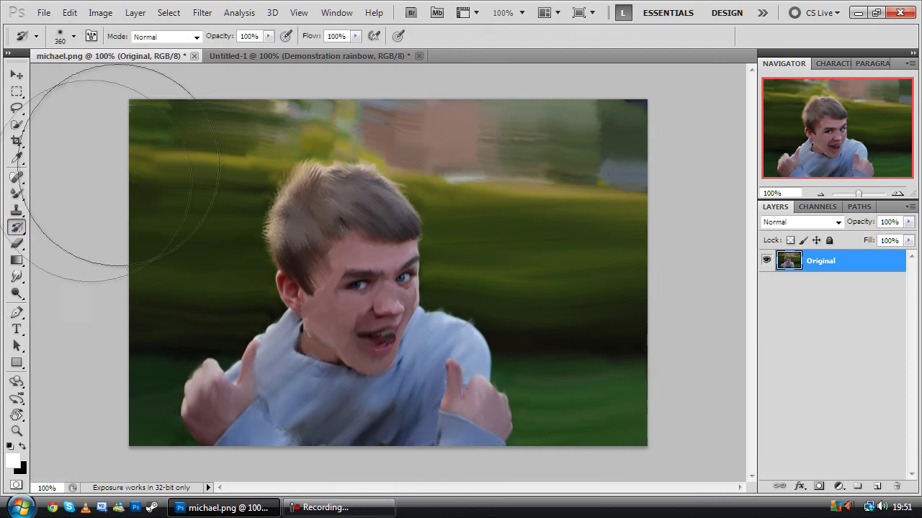
{"action": "mouse_move", "coordinate": [123, 90]}
{"action": "left_mouse_down"}
{"action": "mouse_move", "coordinate": [597, 72]}
{"action": "mouse_move", "coordinate": [576, 393]}
{"action": "mouse_move", "coordinate": [421, 209]}
{"action": "mouse_move", "coordinate": [168, 223]}
{"action": "mouse_move", "coordinate": [537, 434]}
{"action": "mouse_move", "coordinate": [134, 173]}
{"action": "left_mouse_up"}
Apply the Angled Strokes filter to the restored photo with a stroke length of 9
{"action": "left_click", "coordinate": [213, 16]}
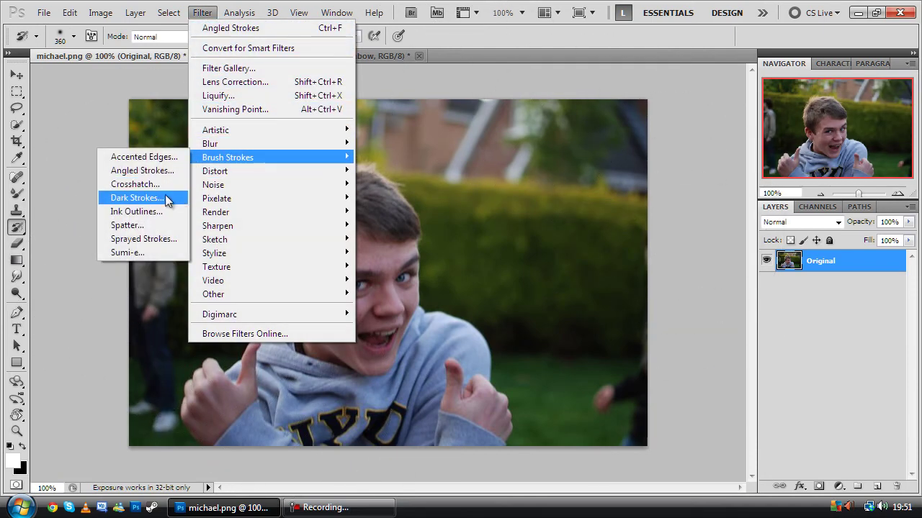
{"action": "left_click", "coordinate": [171, 171]}
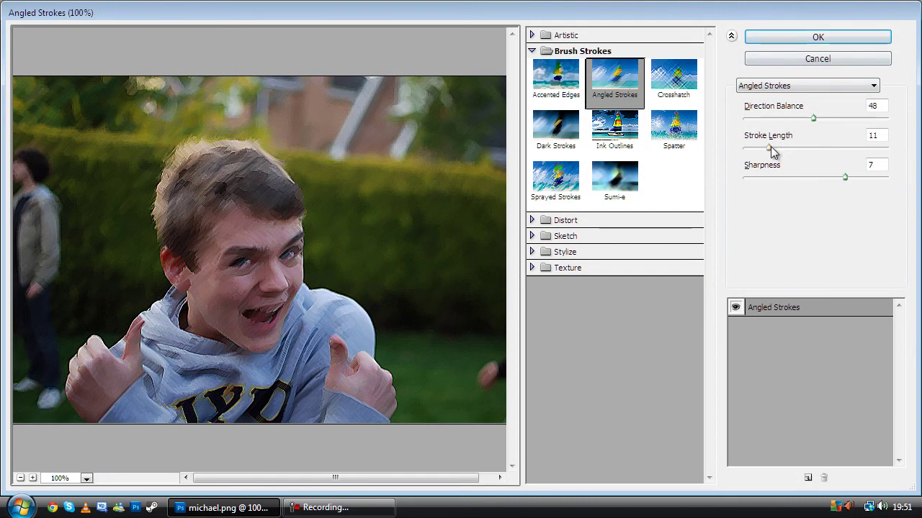
{"action": "left_click_drag", "start_coordinate": [771, 149], "coordinate": [765, 149]}
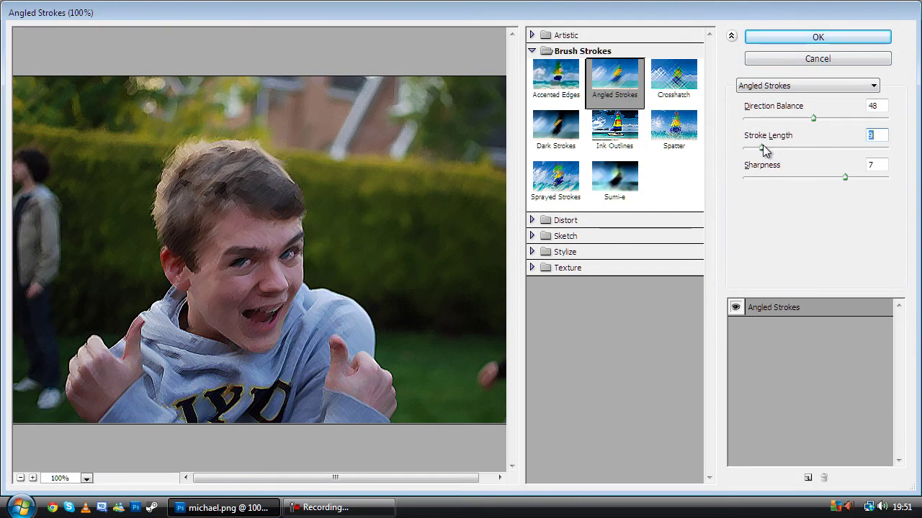
{"action": "left_click", "coordinate": [829, 37]}
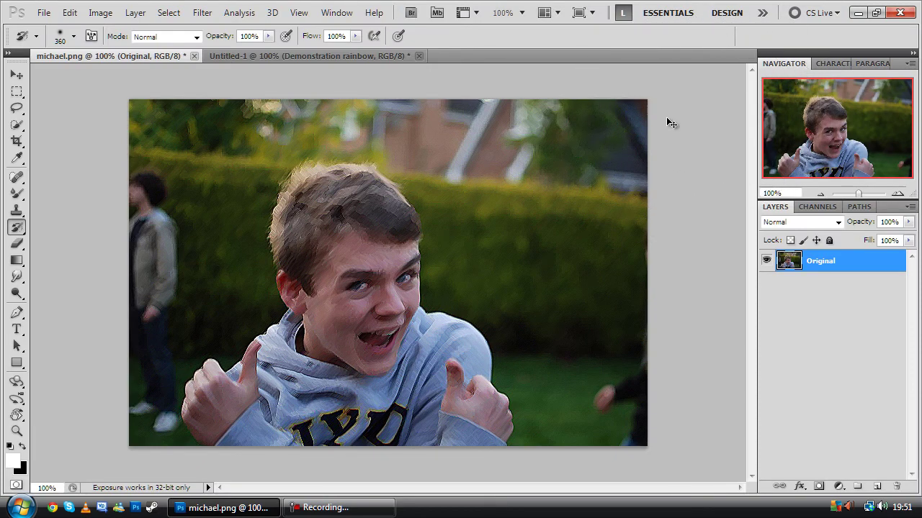
Step through the history to undo the Angled Strokes filter and photo restoration, comparing the original photo with the Mixer Brush painting
{"action": "key", "text": "ctrl+alt+z"}
{"action": "key", "text": "ctrl+alt+z"}
{"action": "key", "text": "ctrl+alt+z"}
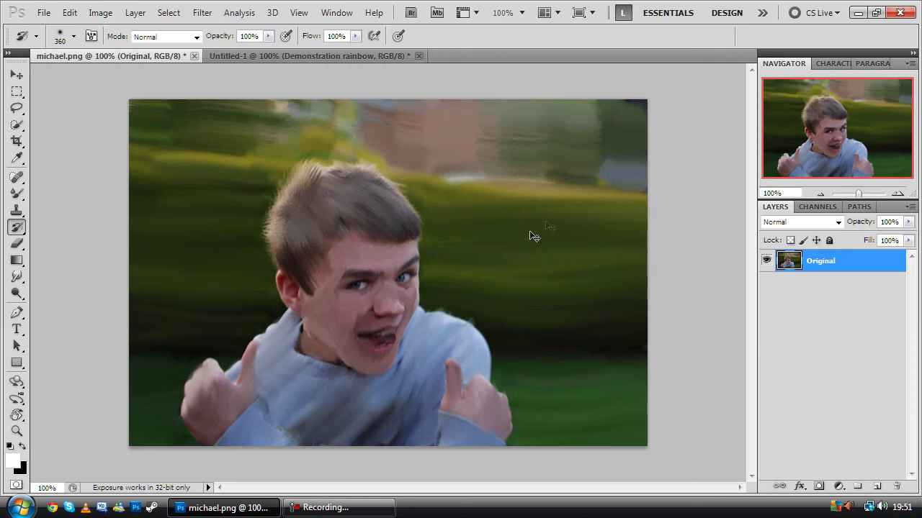
{"action": "key", "text": "ctrl+alt+z"}
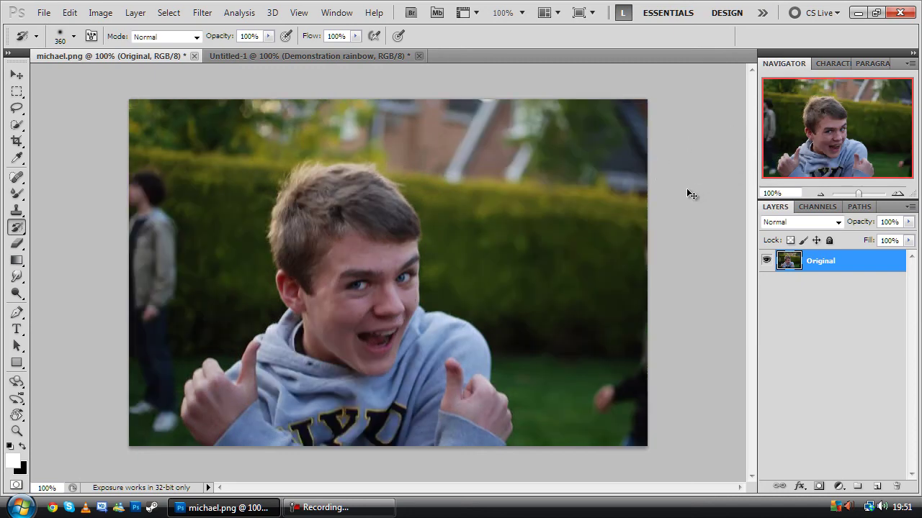
{"action": "key", "text": "shift+ctrl+z"}
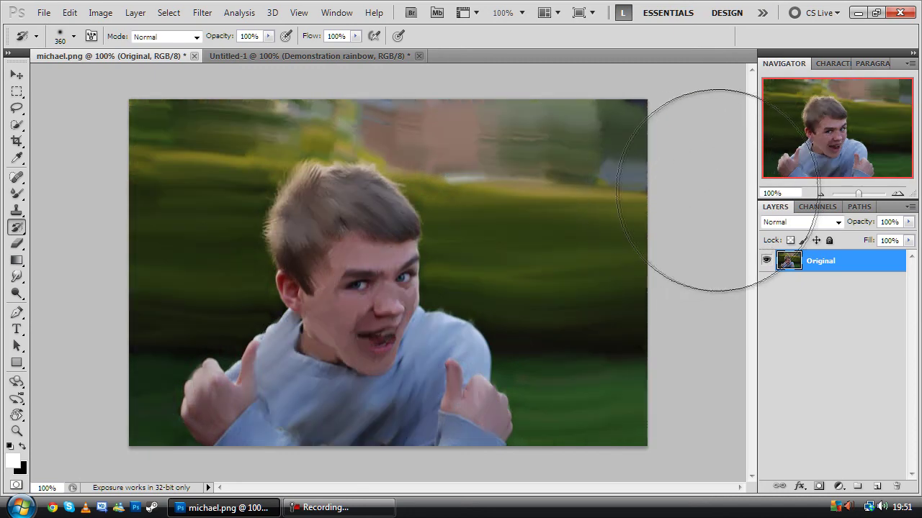